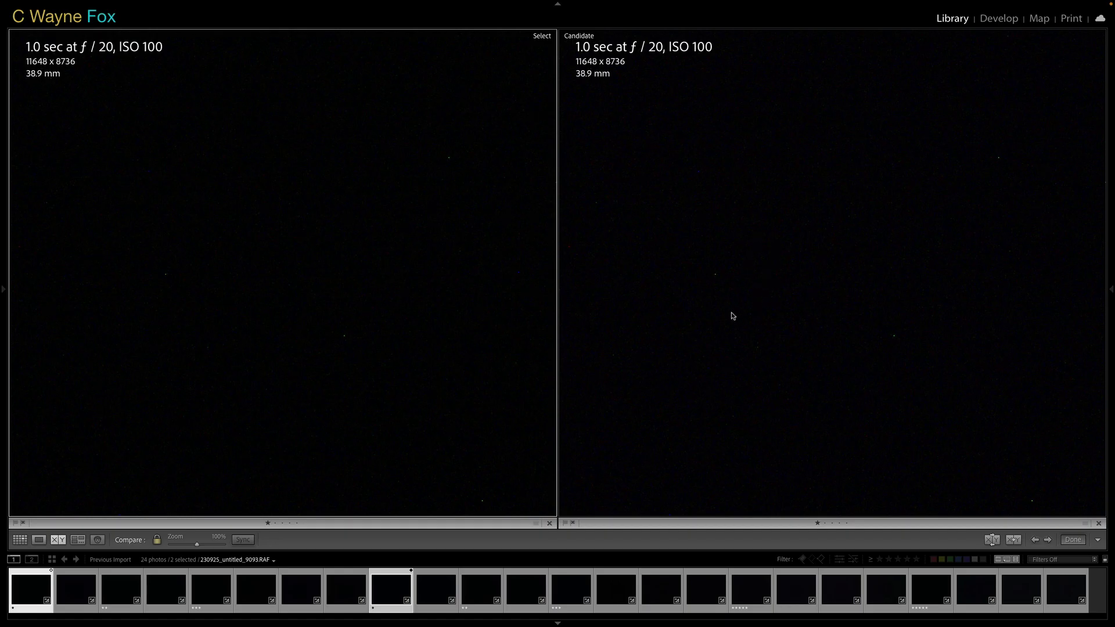
Compare the two 4-second, ISO 100 dark frames side by side
left_click(123, 595)
key("Right")
key("Right")
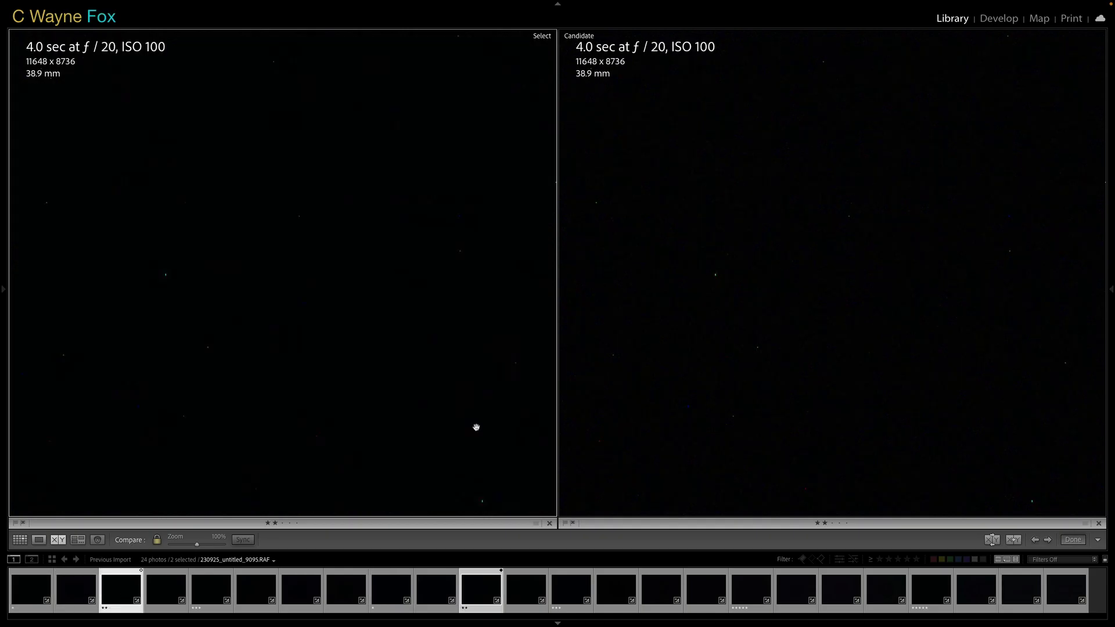
Compare the two 15-second, ISO 100 frames side by side and check several areas for bright spots
left_click(211, 596)
key("Right")
key("Right")
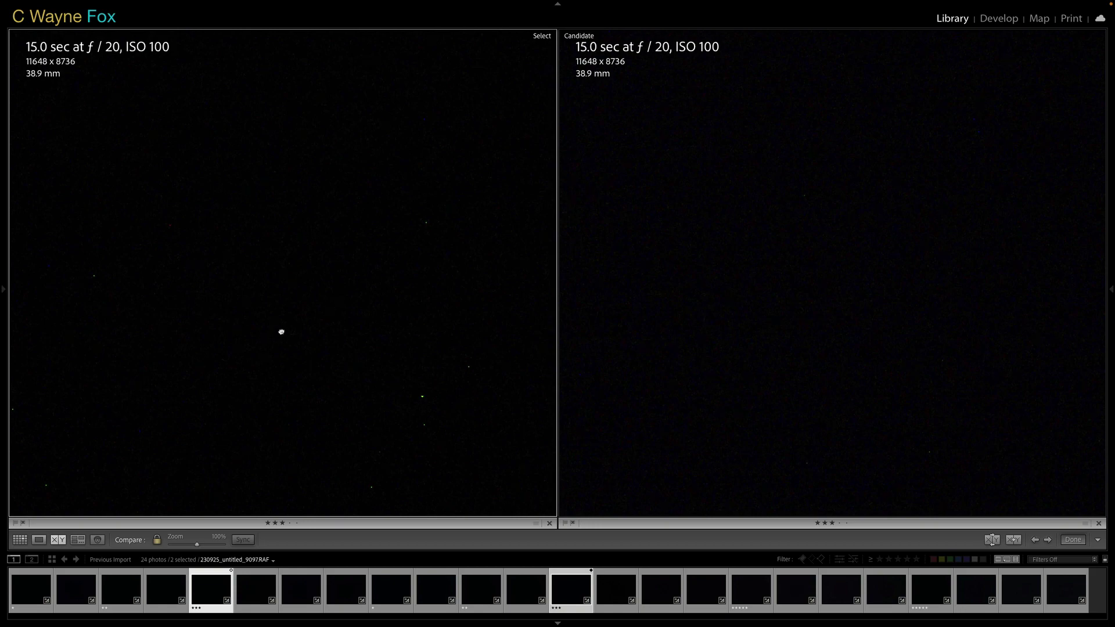
left_click_drag(303, 318, 366, 265)
left_click_drag(373, 375, 367, 383)
mouse_move(352, 407)
left_mouse_down()
mouse_move(403, 340)
mouse_move(316, 403)
mouse_move(356, 418)
left_mouse_up()
Compare the two 30-second, ISO 100 frames side by side and check several areas for bright spots
left_click(269, 596)
key("Right")
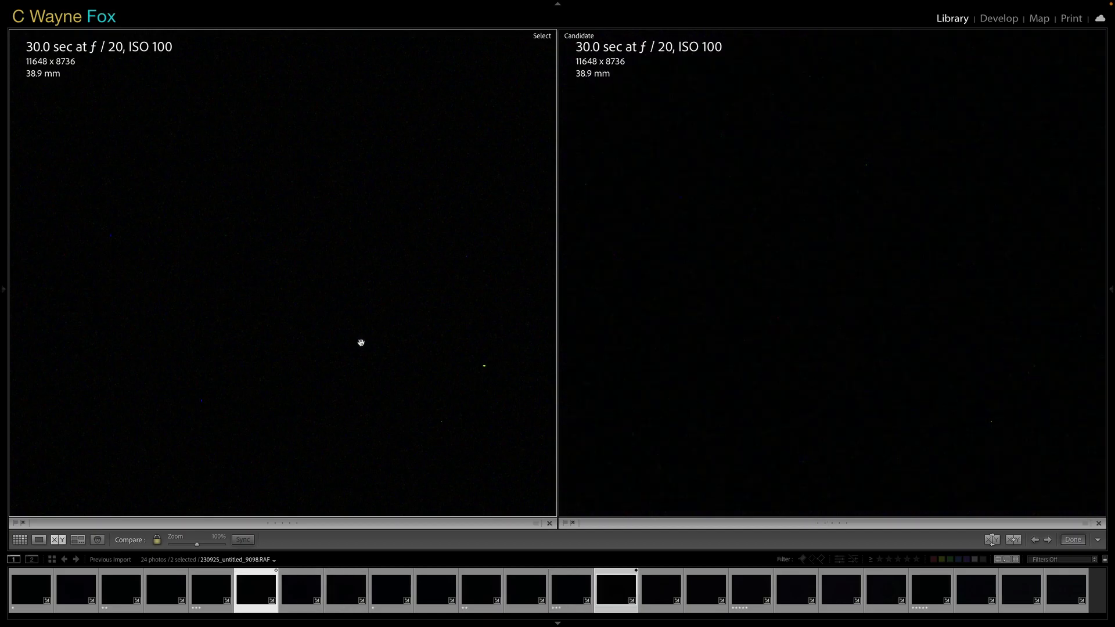
left_click_drag(286, 314, 362, 413)
left_click_drag(225, 377, 355, 287)
Pair only the two 60-second, ISO 100 frames for comparison and examine several areas of them at 100%
key("Right")
left_click(660, 599, "ctrl")
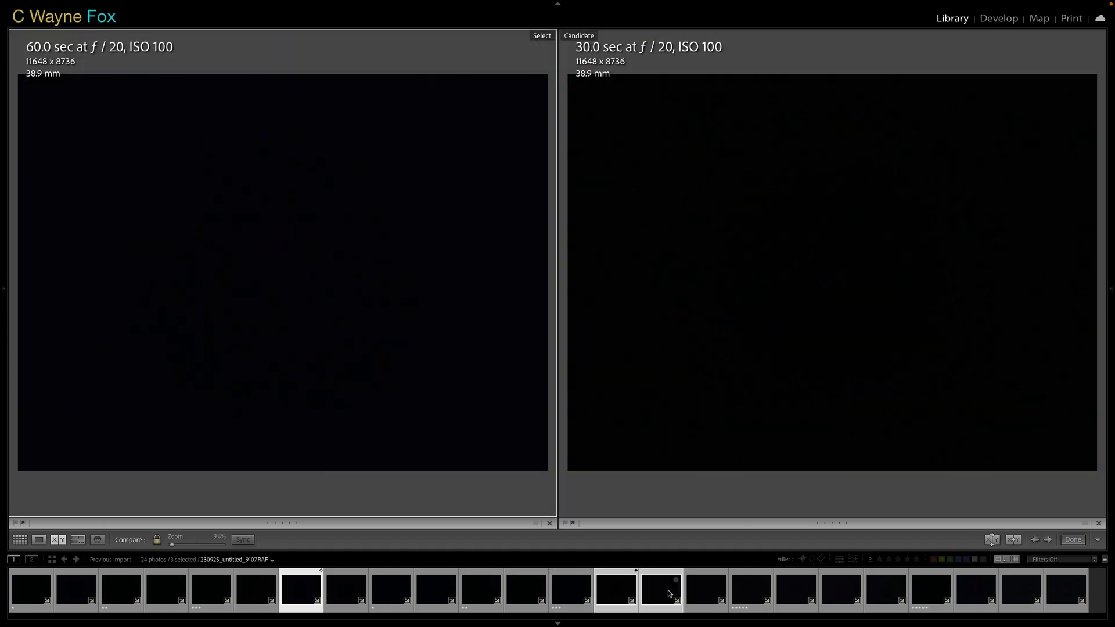
left_click(612, 590, "ctrl")
left_click(349, 296)
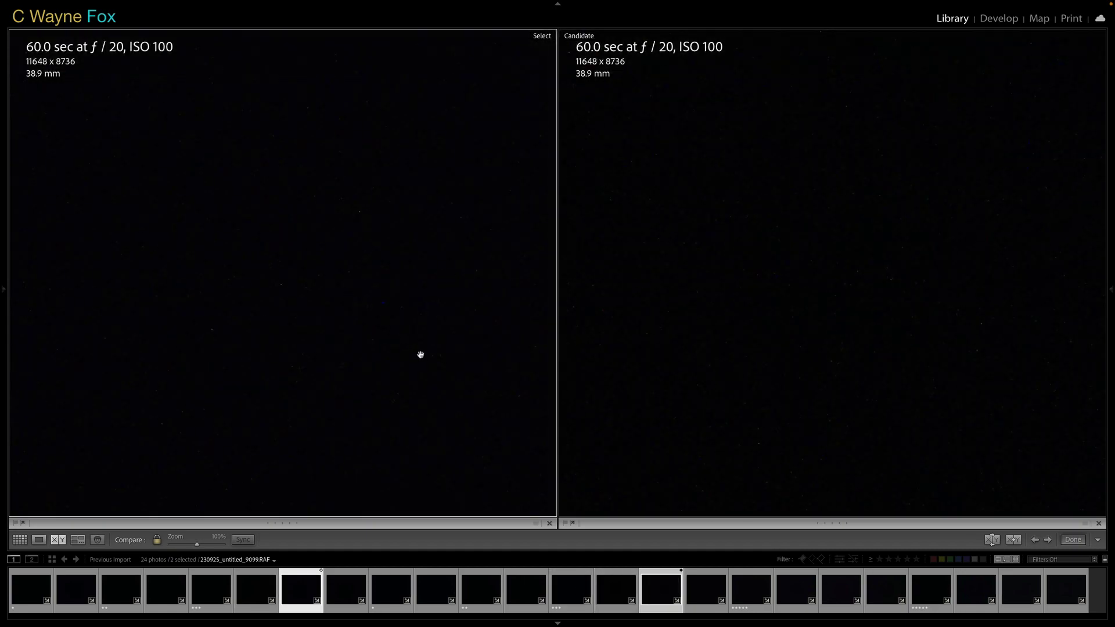
left_click_drag(307, 369, 310, 380)
left_click_drag(304, 319, 307, 416)
left_click_drag(289, 292, 330, 353)
left_click_drag(395, 393, 359, 358)
left_click_drag(416, 394, 334, 367)
left_click_drag(417, 364, 394, 390)
Pair the two 120-second, ISO 100 frames for side-by-side comparison
key("Right")
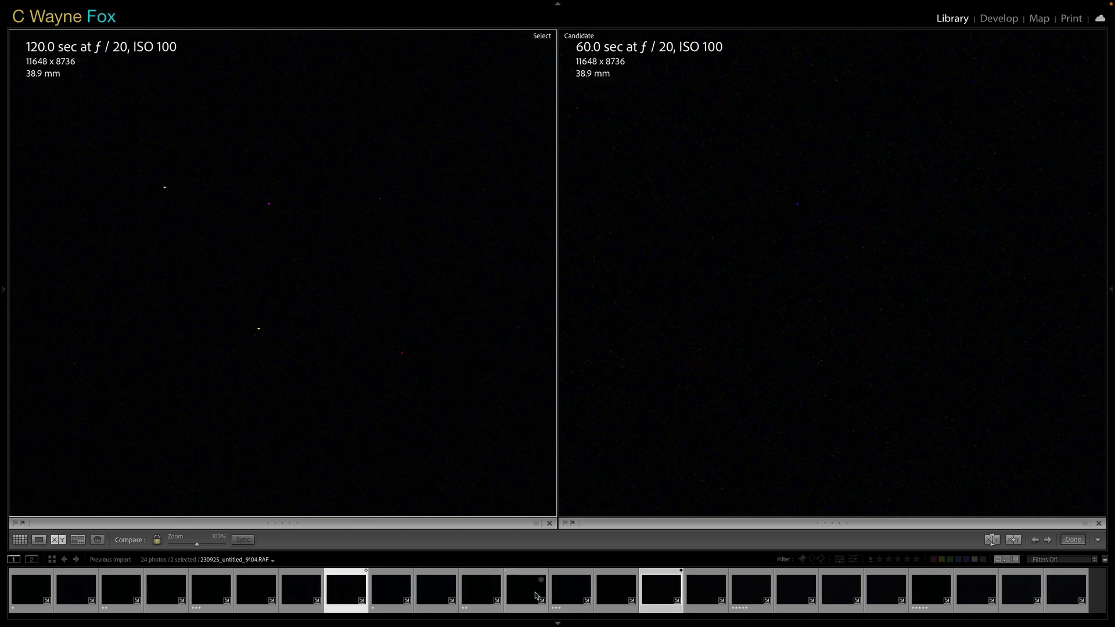
key("Left")
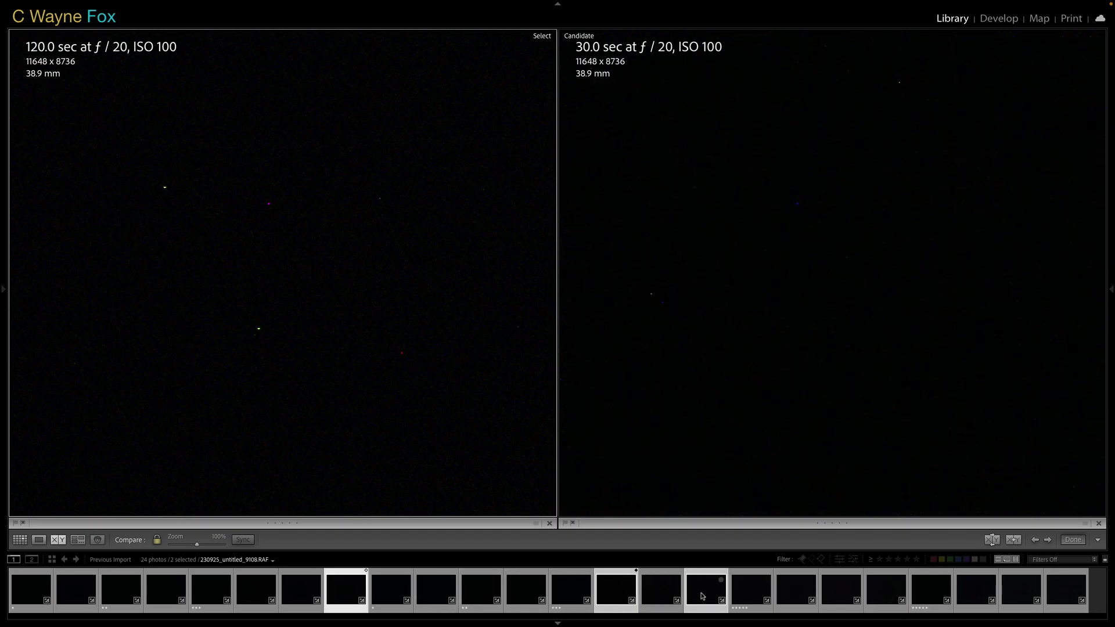
left_click(627, 596, "ctrl")
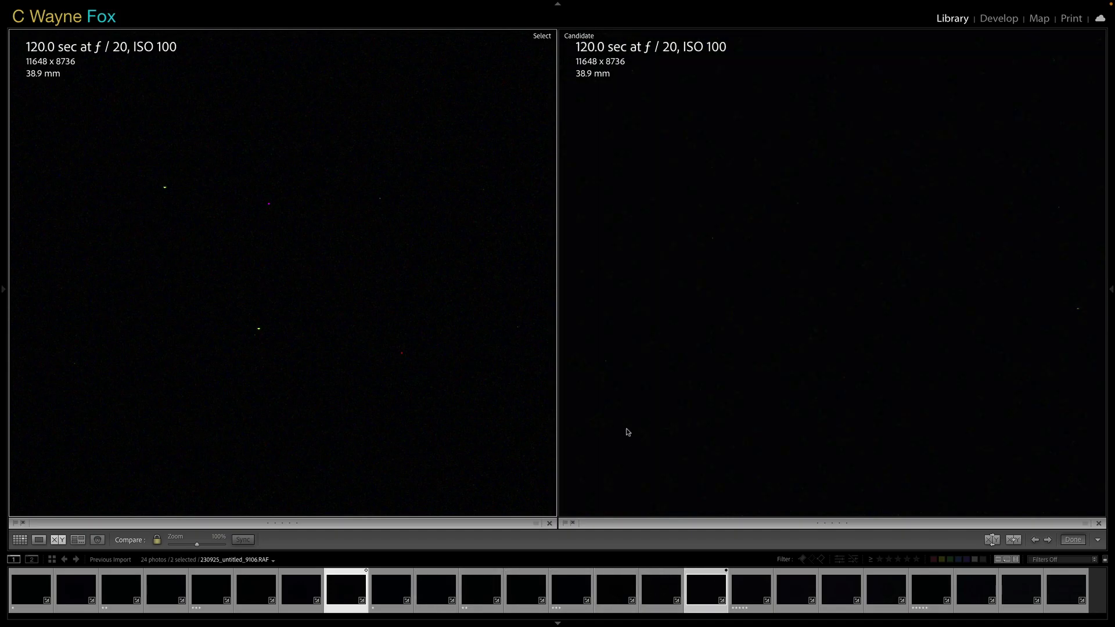
Examine different areas of the 120-second pair at 100%, using the Navigator to move to another region
left_click_drag(353, 354, 367, 364)
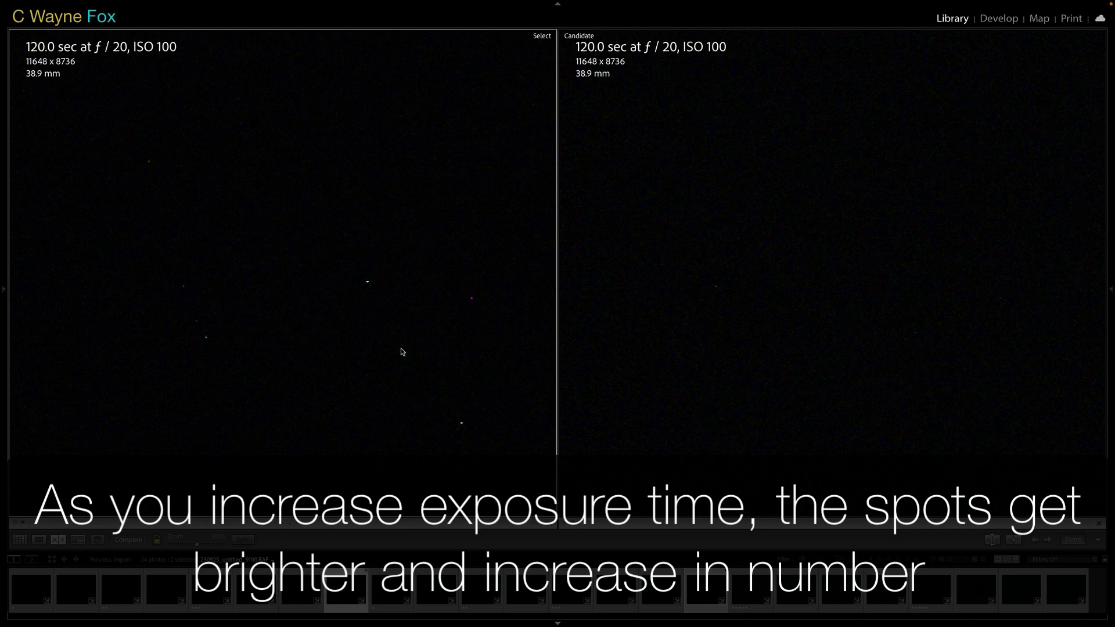
left_click(357, 336)
left_click(300, 281)
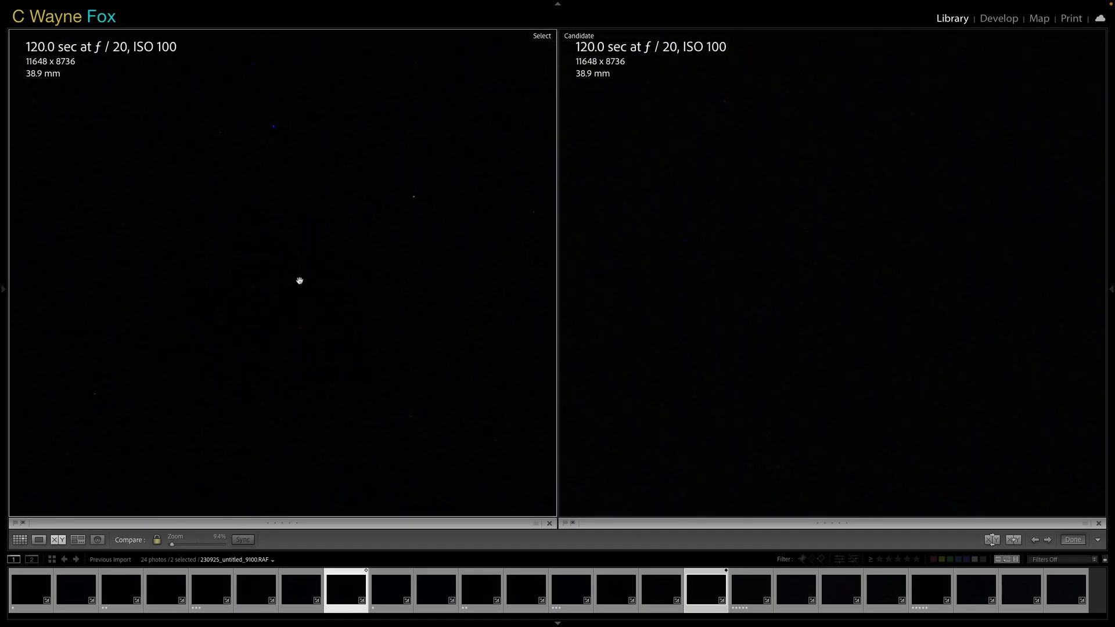
left_click(3, 290)
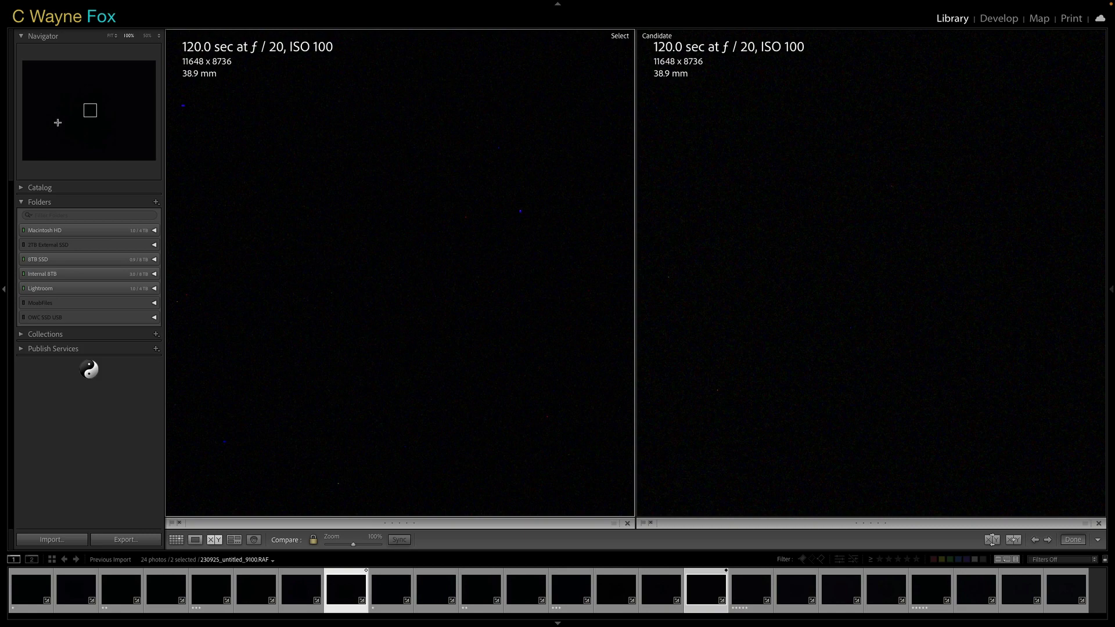
mouse_move(90, 114)
left_mouse_down()
mouse_move(119, 132)
mouse_move(111, 102)
mouse_move(68, 103)
mouse_move(50, 123)
mouse_move(56, 107)
mouse_move(69, 117)
left_mouse_up()
Compare the two five-star 15-second, ISO 200 frames side by side and inspect several areas
left_click(751, 589)
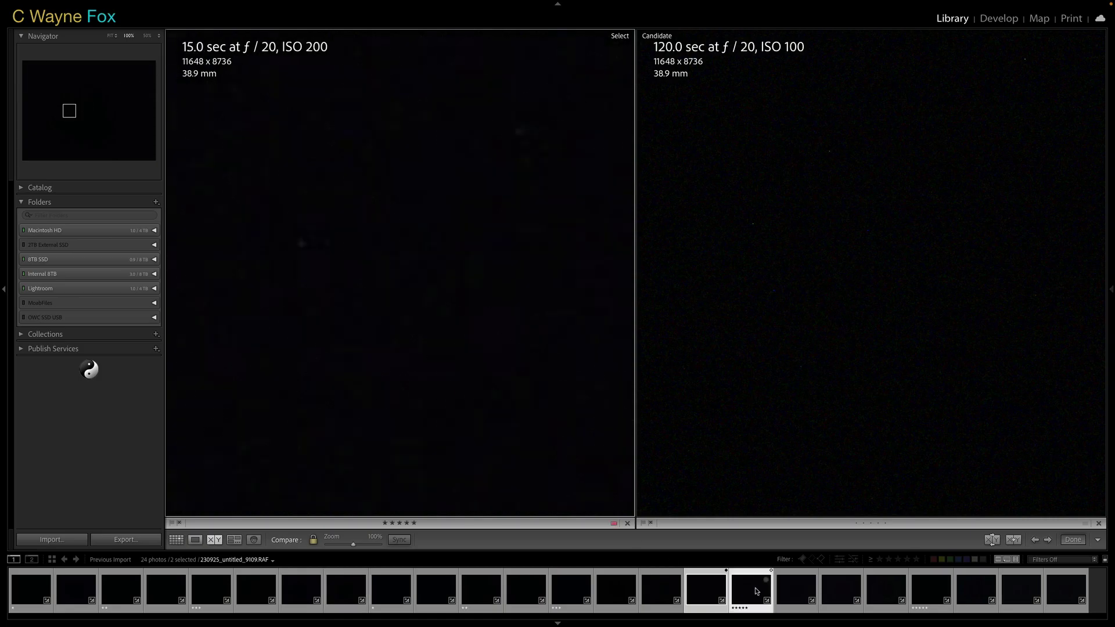
left_click(195, 540)
left_click(213, 540)
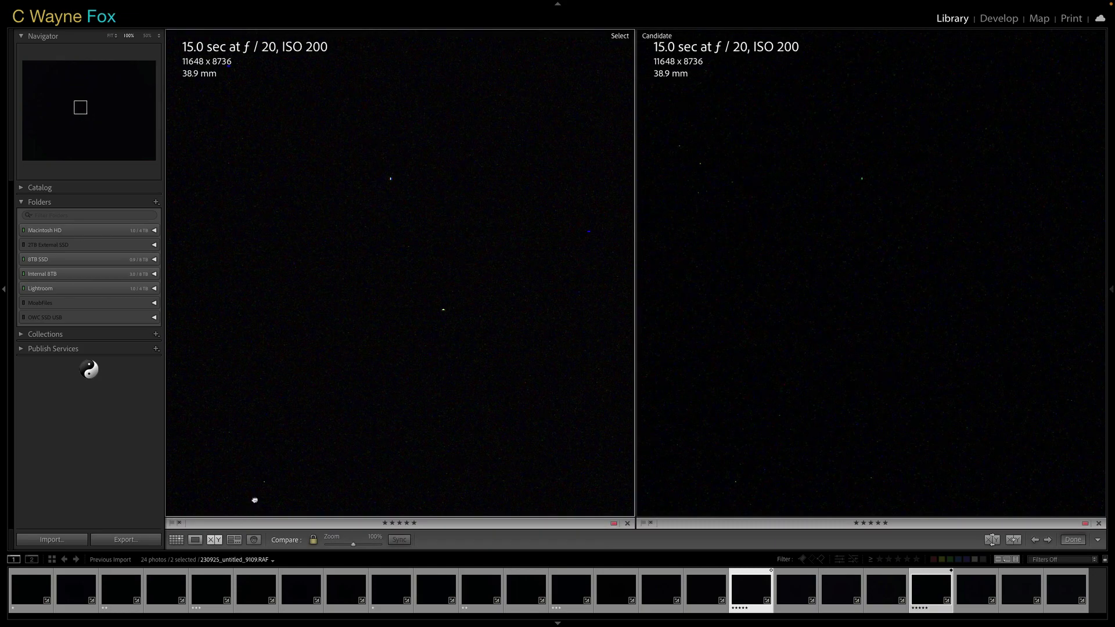
scroll(406, 368, "right", 5)
scroll(418, 426, "left", 5)
left_click_drag(482, 393, 416, 331)
left_click_drag(511, 388, 469, 342)
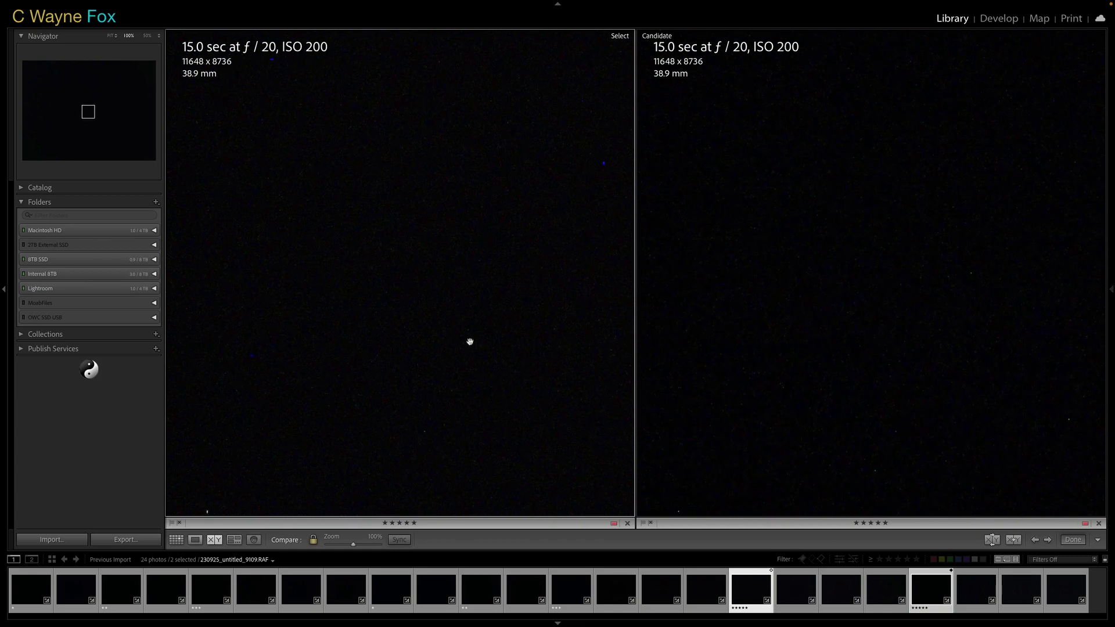
Compare the two 15-second, ISO 400 frames side by side and inspect several areas for noise
left_click(794, 598)
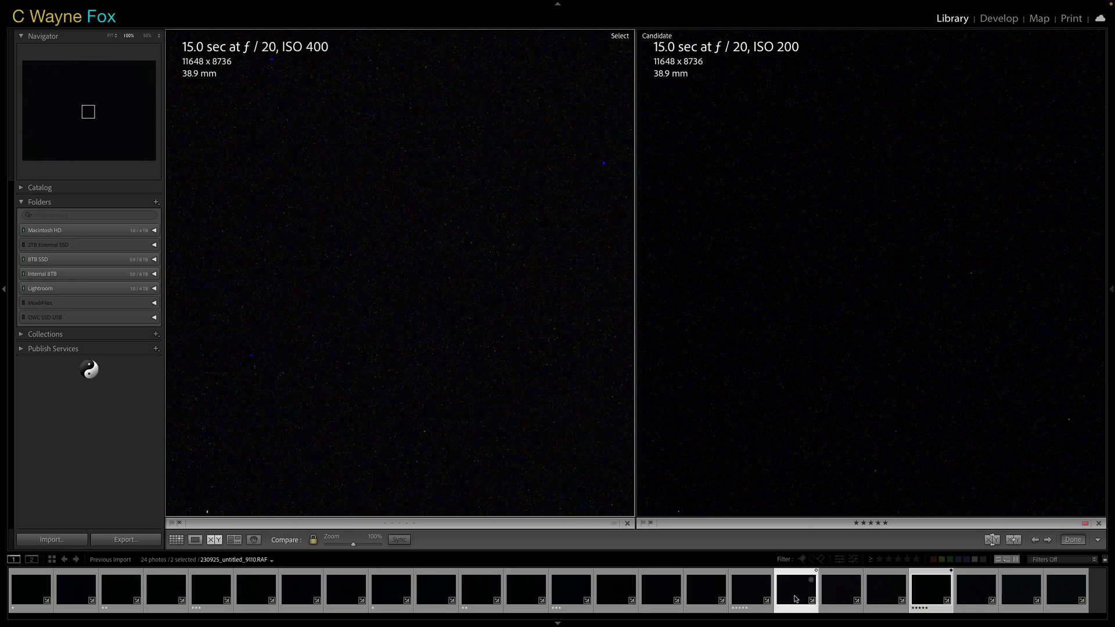
left_click(967, 597)
left_click_drag(543, 277, 490, 378)
left_click_drag(486, 291, 460, 361)
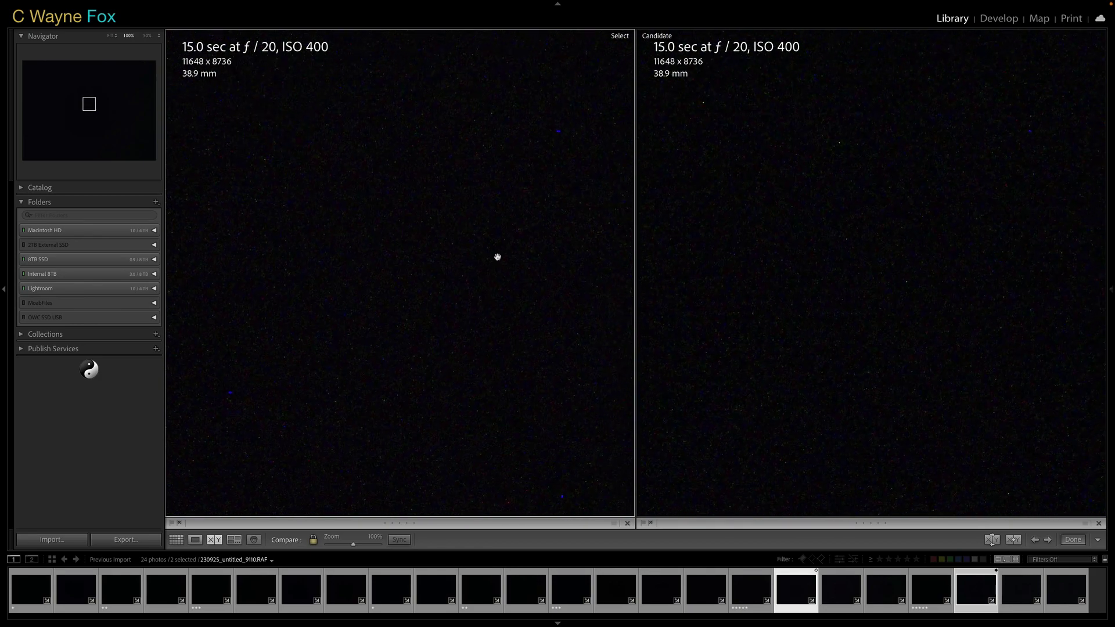
left_click_drag(498, 256, 389, 351)
left_click_drag(361, 251, 501, 330)
left_click_drag(429, 296, 394, 166)
Compare the 15-second ISO 800 pair and the 15-second ISO 1600 pair side by side, inspecting several areas of each
key("Right")
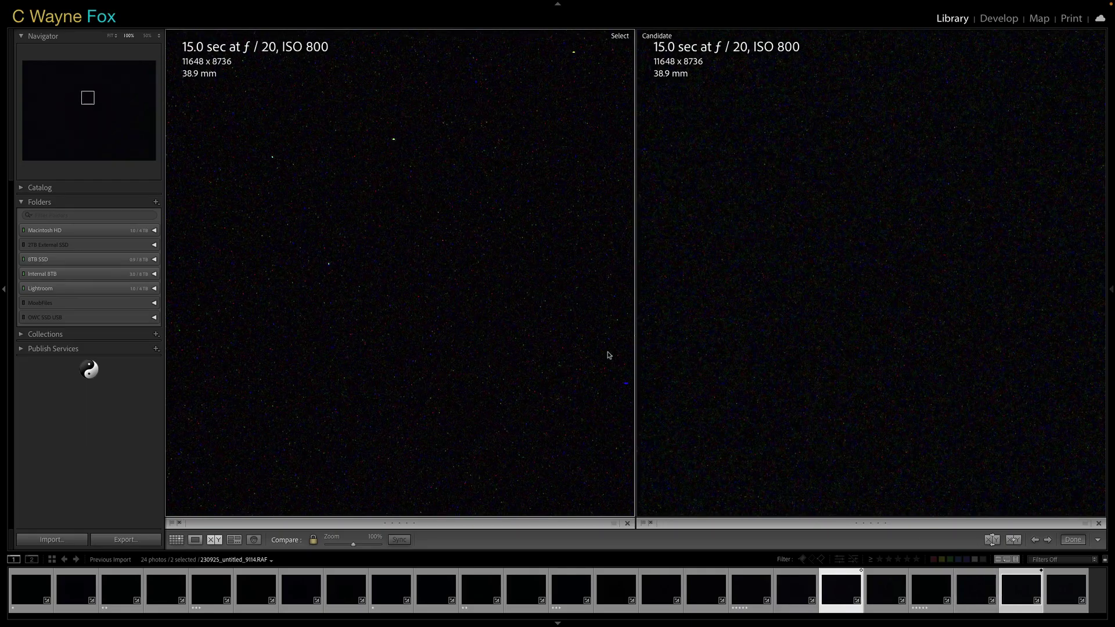
left_click_drag(518, 316, 443, 404)
left_click(888, 596)
left_click(1058, 590)
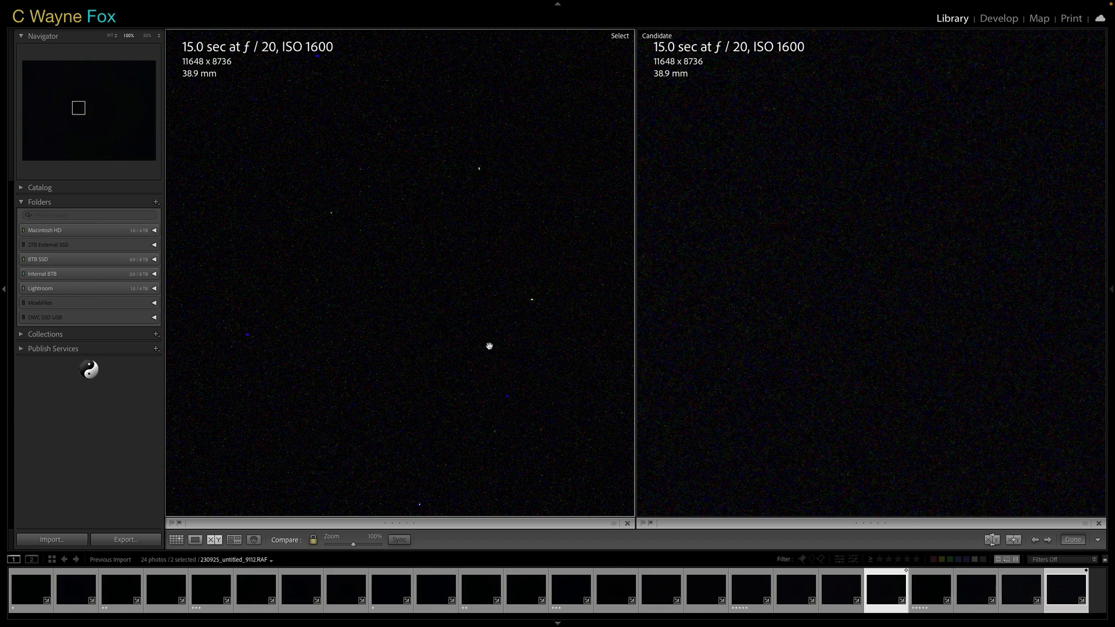
left_click_drag(488, 343, 490, 229)
left_click_drag(413, 344, 529, 273)
left_click_drag(395, 286, 505, 387)
left_click_drag(390, 244, 501, 326)
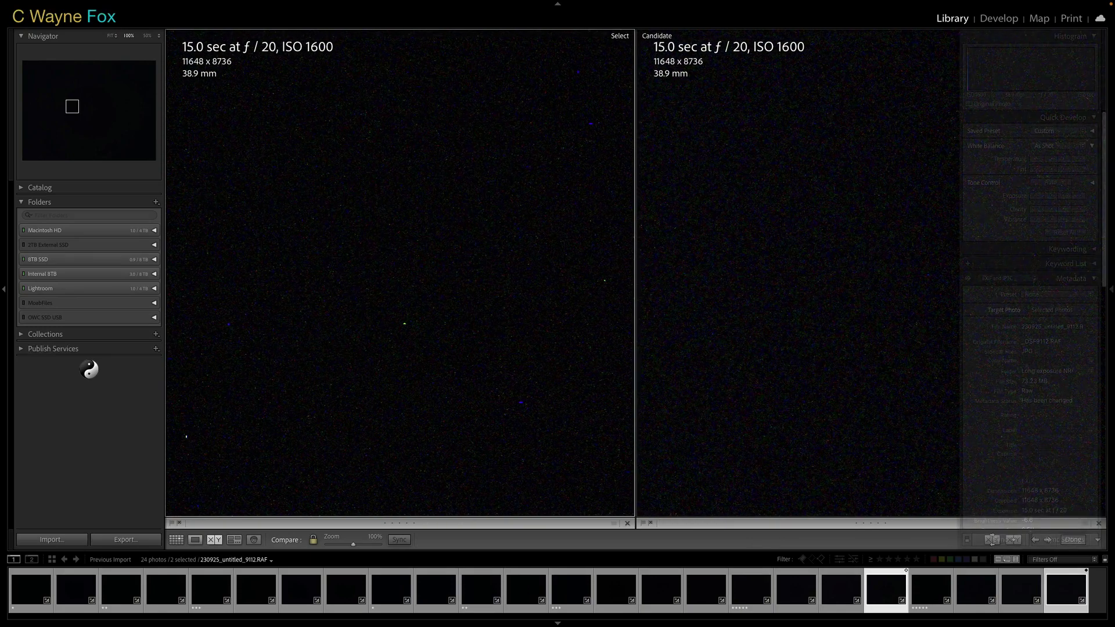
In the Develop module, apply manual noise reduction of Luminance 28 and Color 55 to both ISO 1600 frames
left_click(1111, 291)
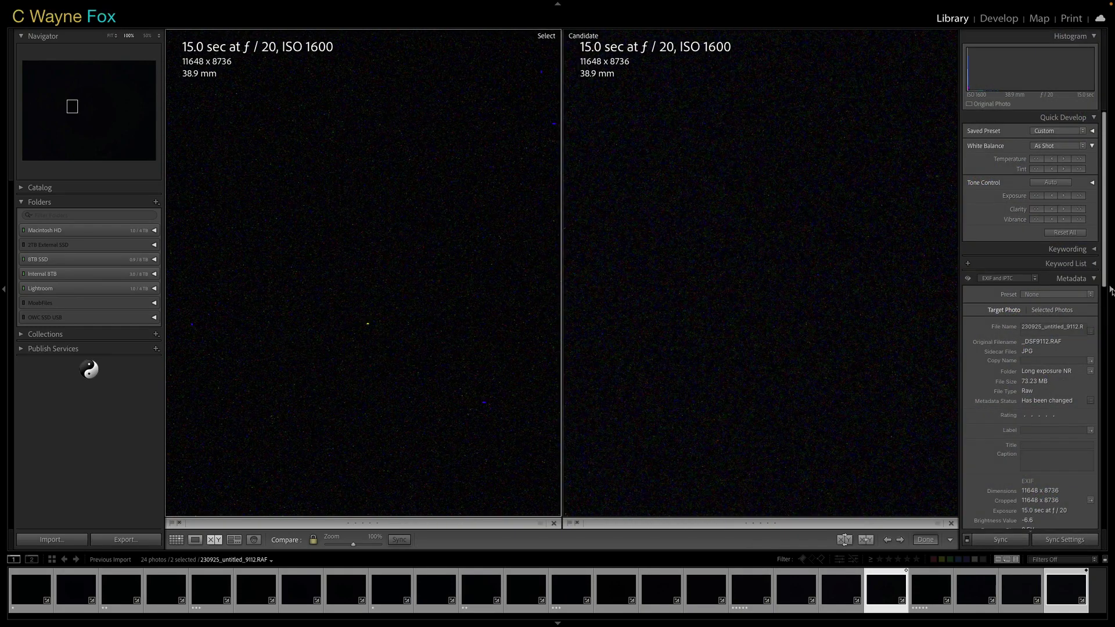
key("F5")
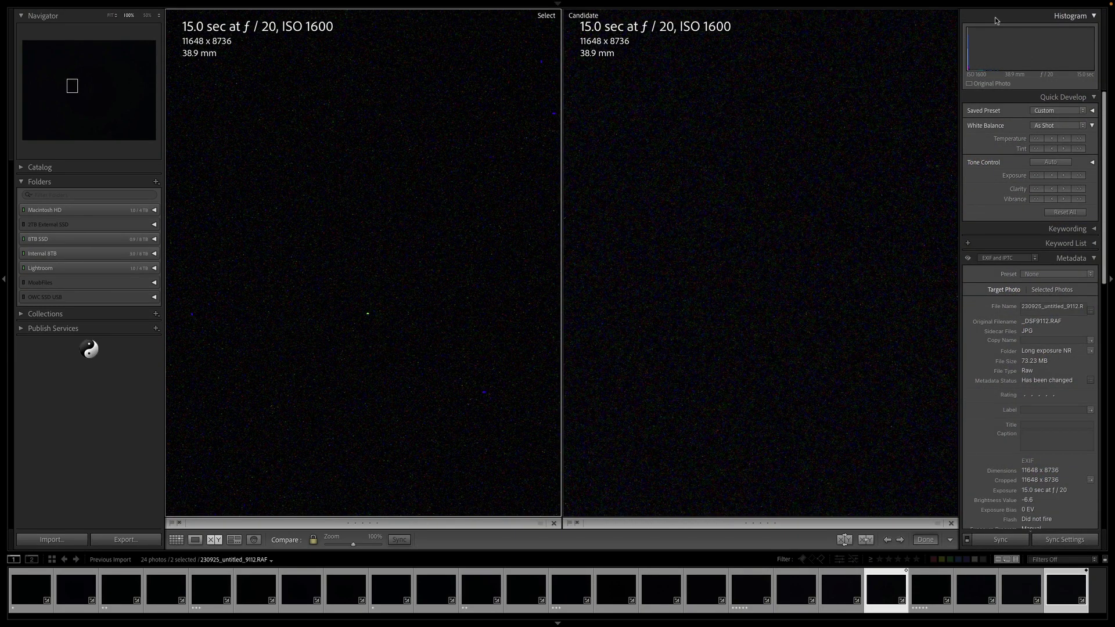
key("d")
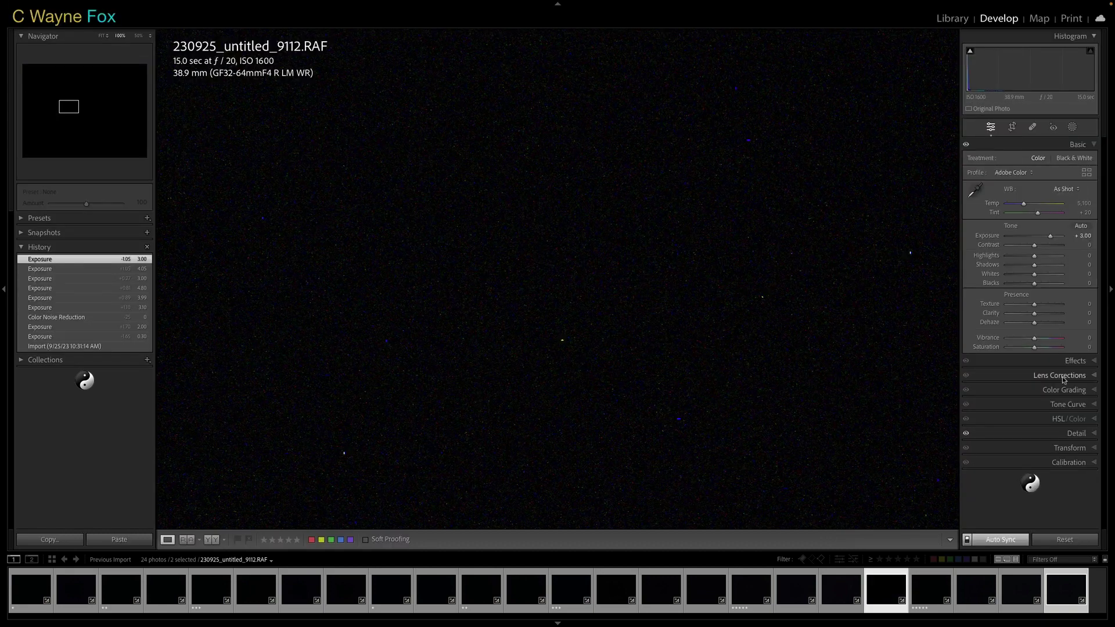
left_click(1095, 434)
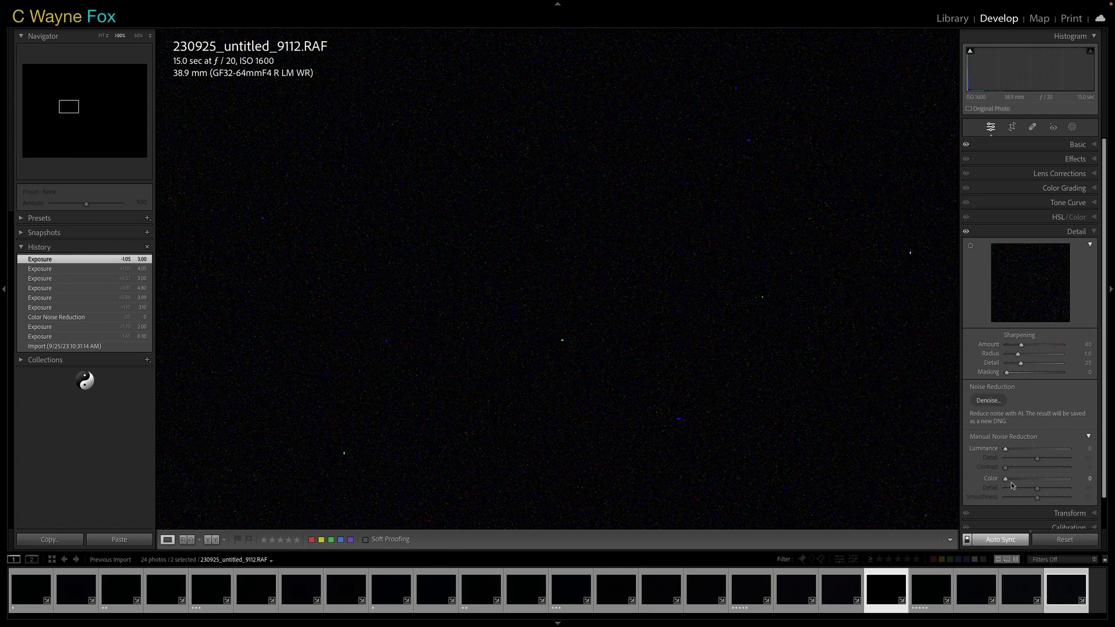
left_click_drag(1006, 479, 1060, 482)
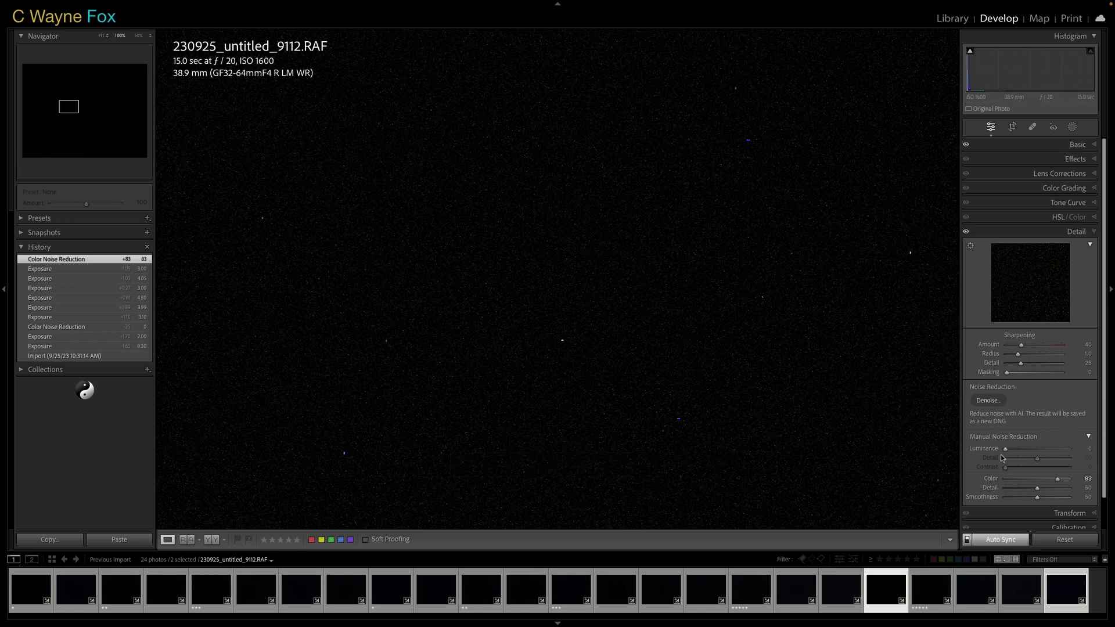
left_click_drag(1006, 451, 1040, 483)
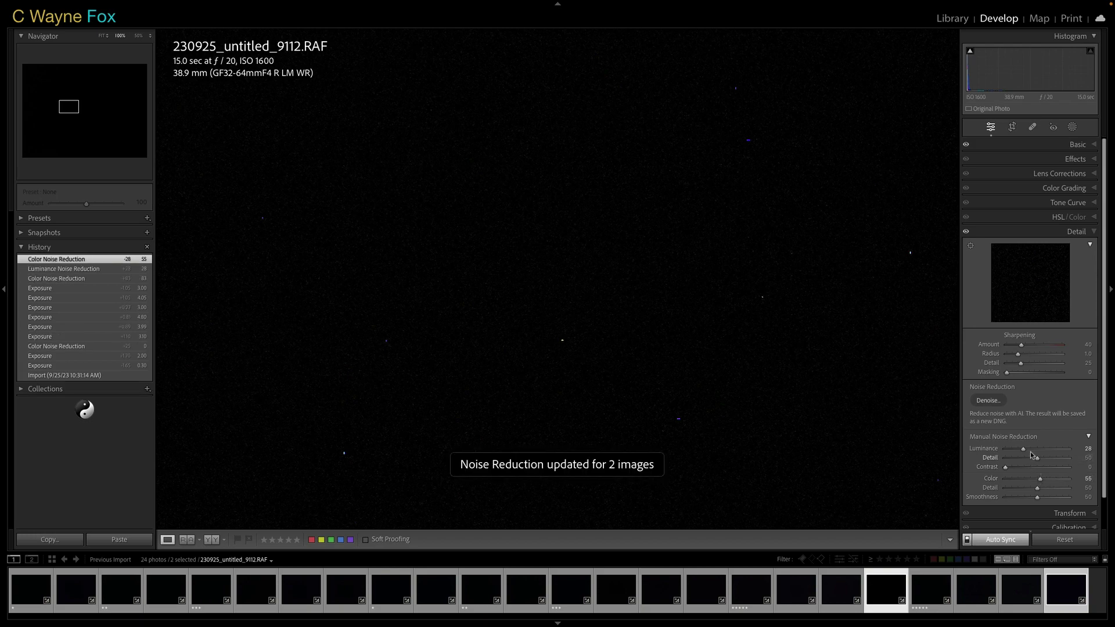
View the noise-reduced ISO 1600 frames 9116 and 9112 one at a time to compare their remaining bright spots
left_click(1029, 591)
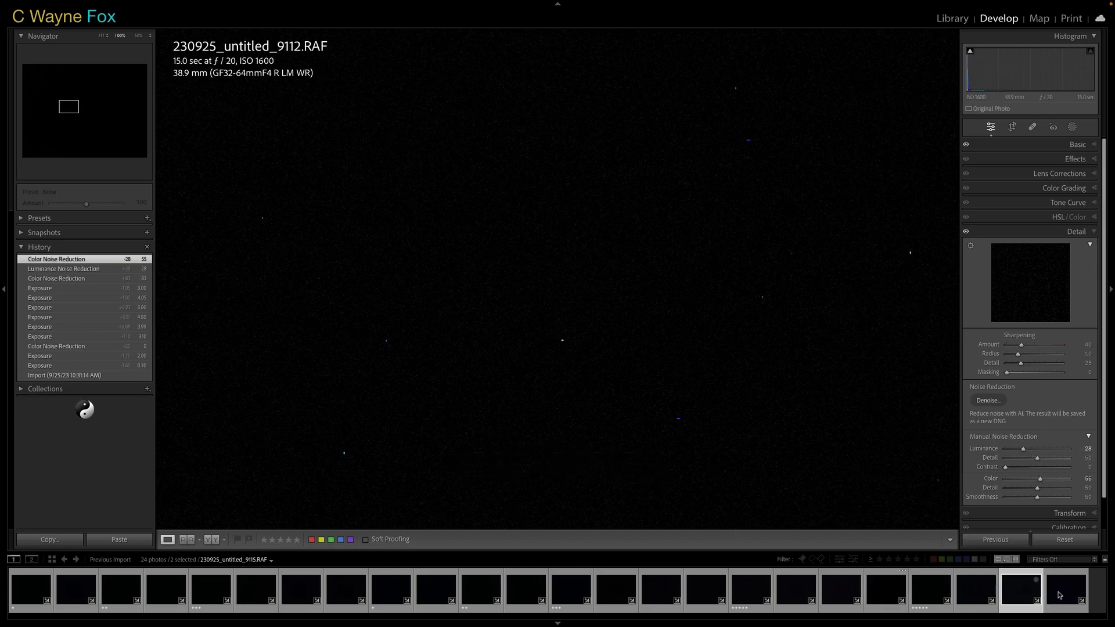
left_click(1061, 595)
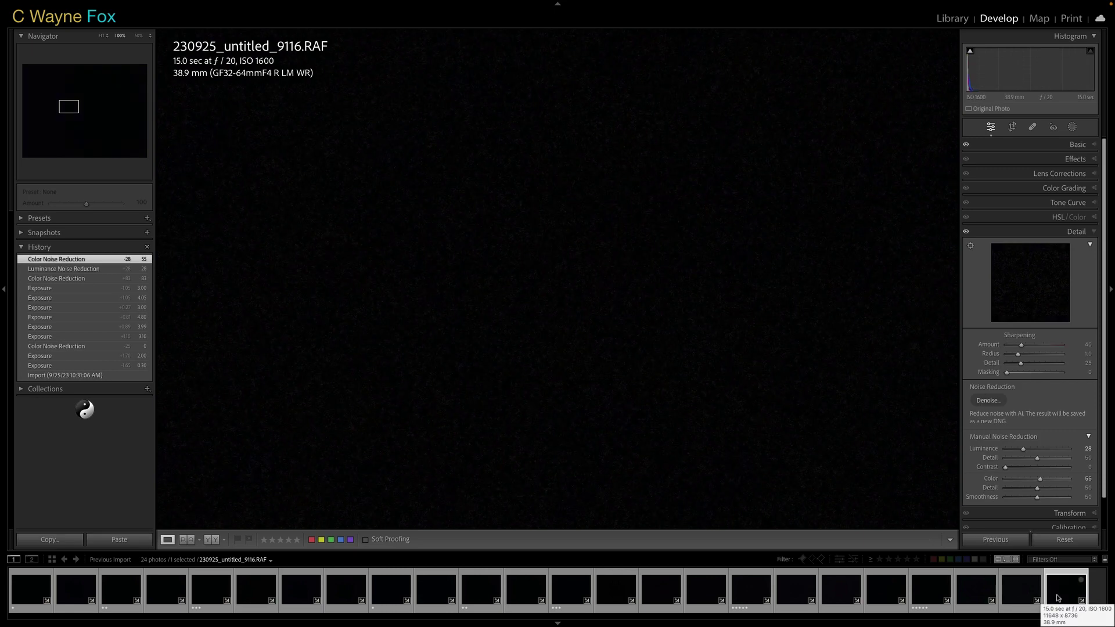
left_click(888, 593)
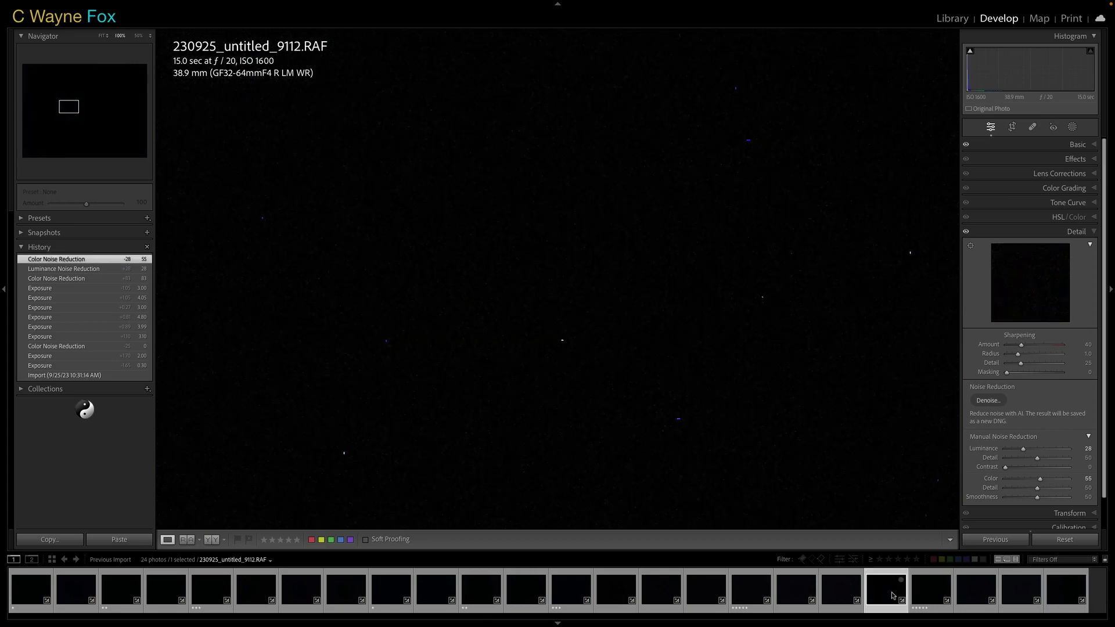